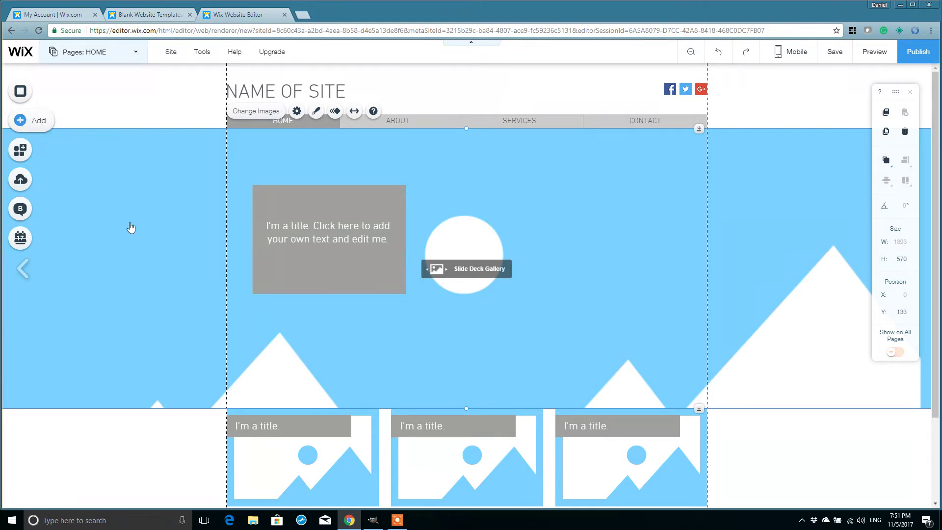
- Add the About (Detailed) full-width slideshow and position it directly under the header
scroll(137, 231, "down", 3)
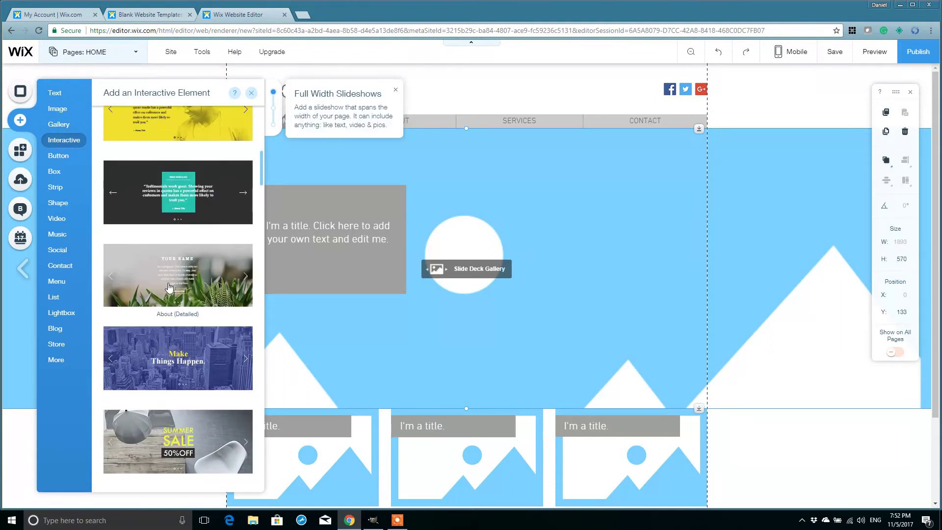
scroll(177, 240, "up", 7)
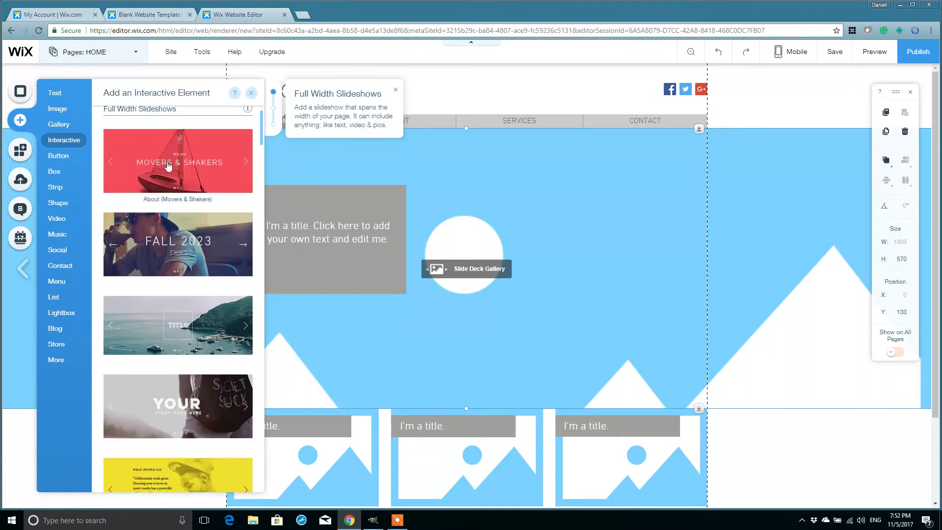
scroll(167, 167, "down", 3)
scroll(172, 196, "down", 2)
scroll(178, 230, "down", 3)
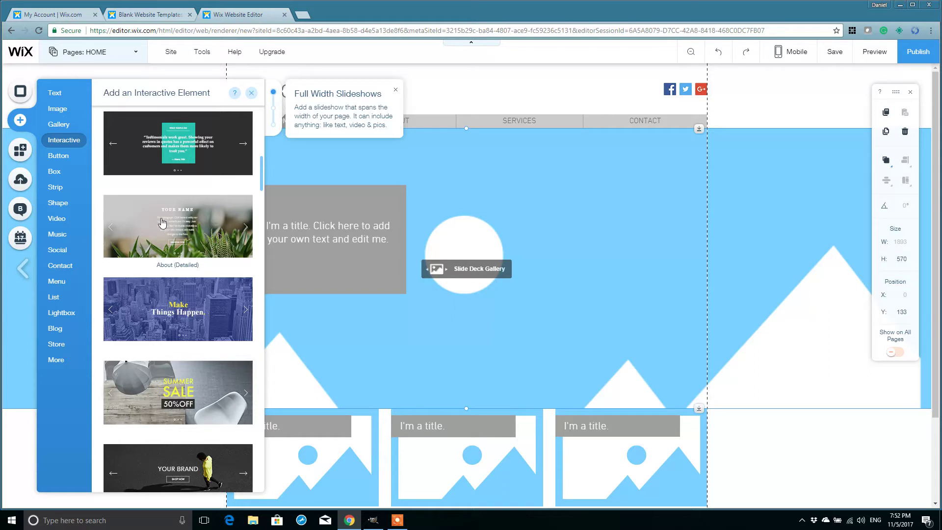
left_click_drag(159, 230, 441, 270)
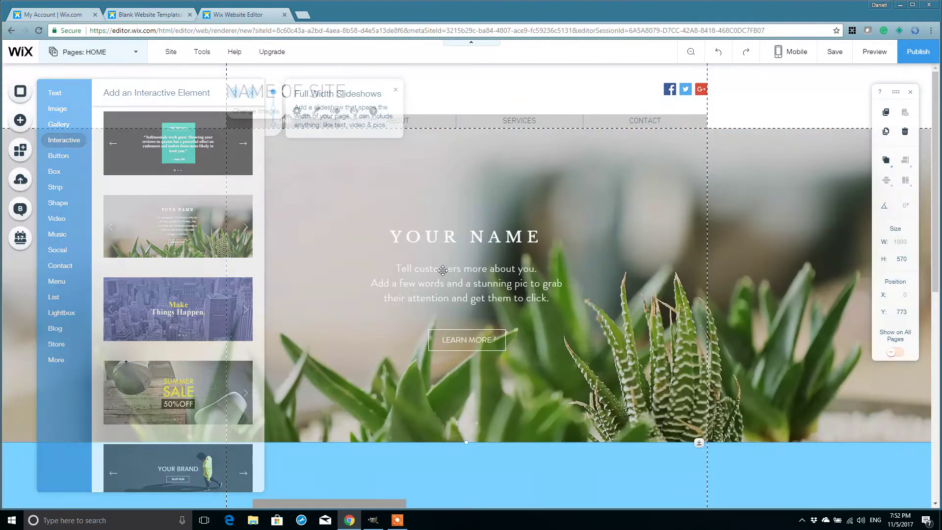
left_click_drag(737, 102, 709, 72)
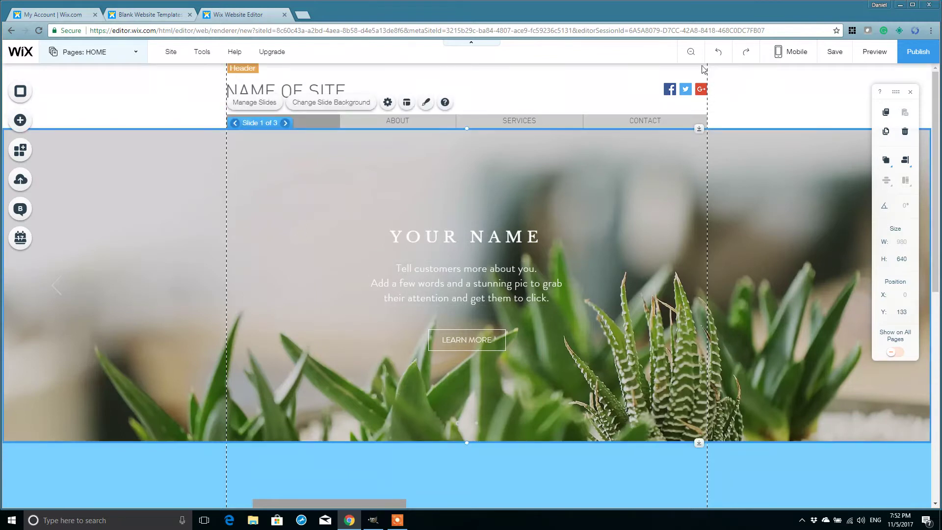
- Change the first slide's headline to 'Welcome to our site' and its paragraph to 'This is where it all begins...'
left_click(822, 101)
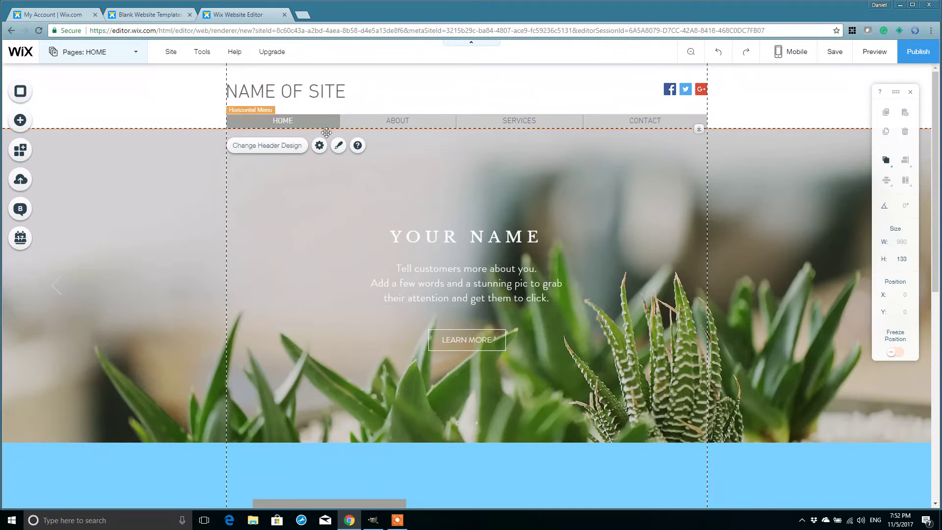
left_click(459, 243)
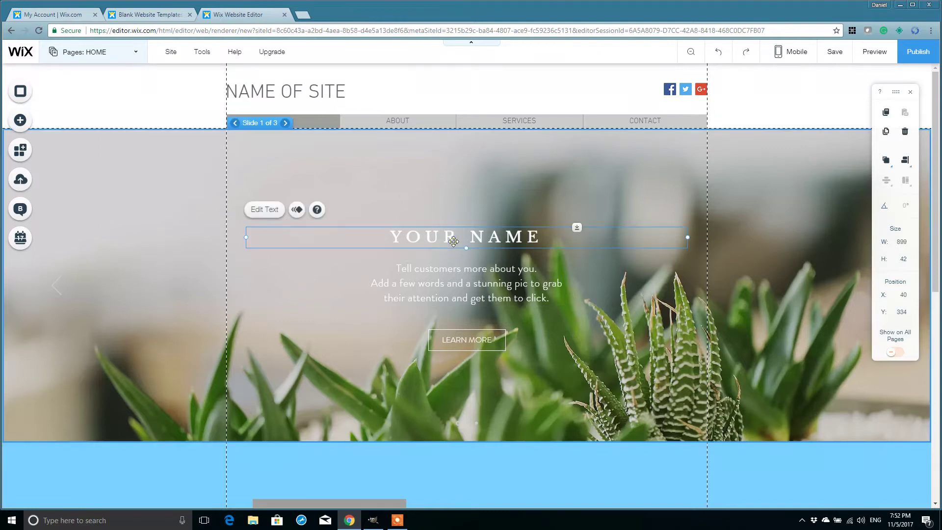
left_click(466, 241)
type("Welc")
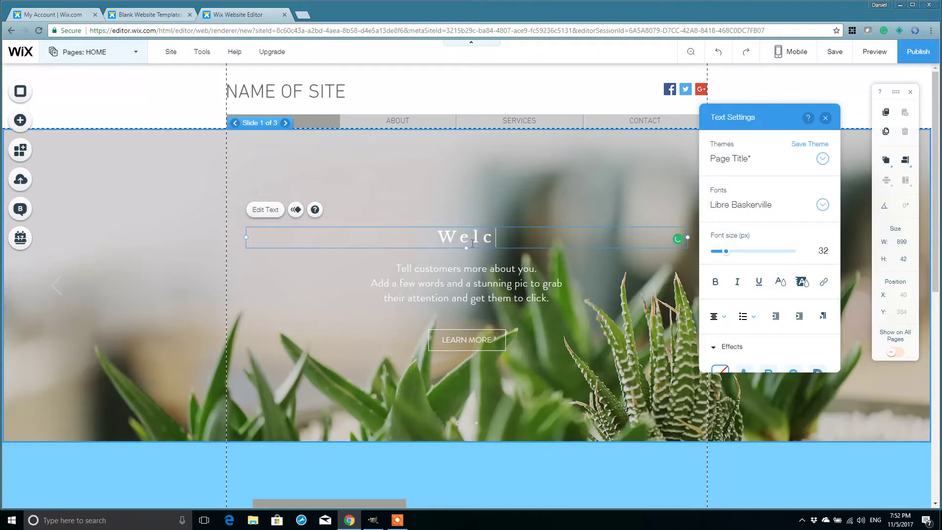
type("ome to our site")
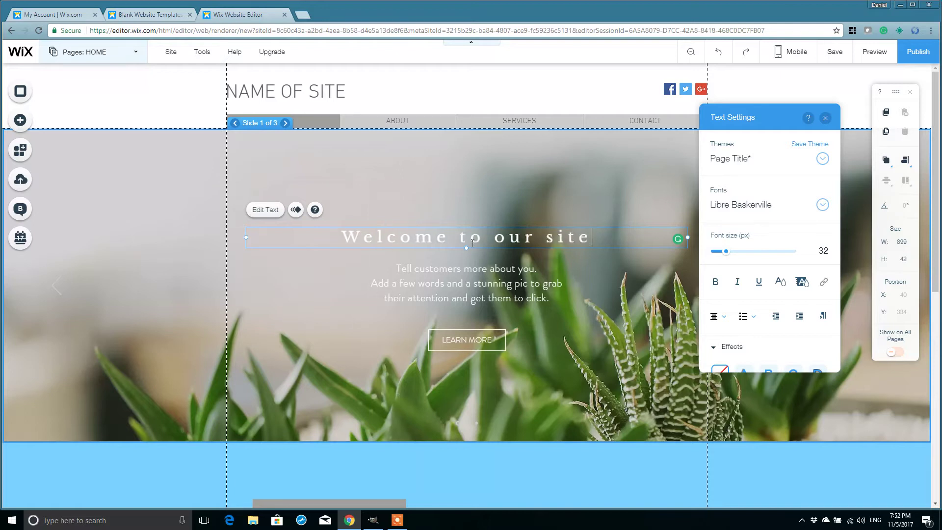
left_click(319, 299)
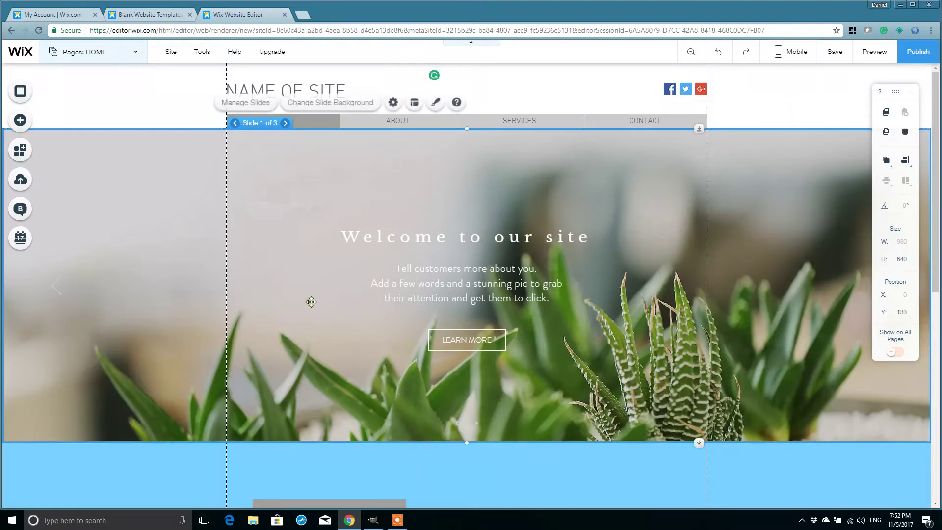
left_click(460, 274)
double_click(460, 276)
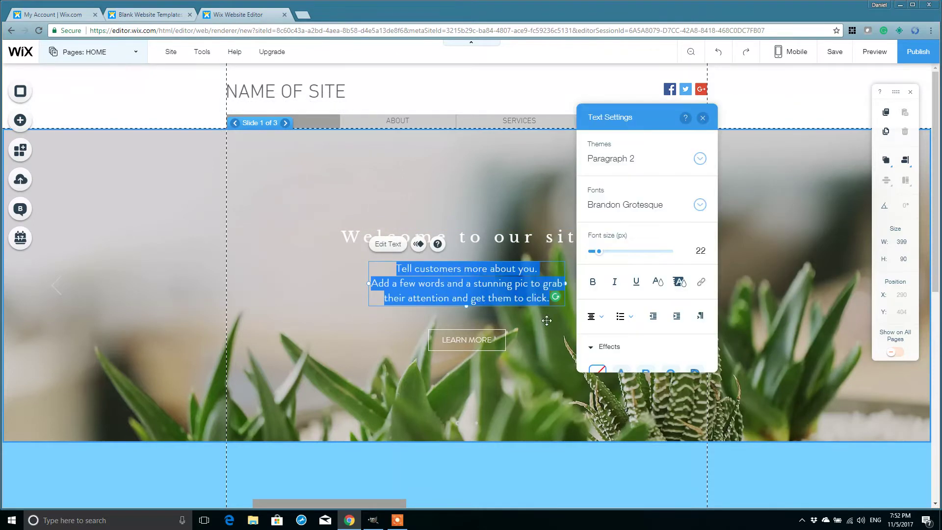
type("Thi")
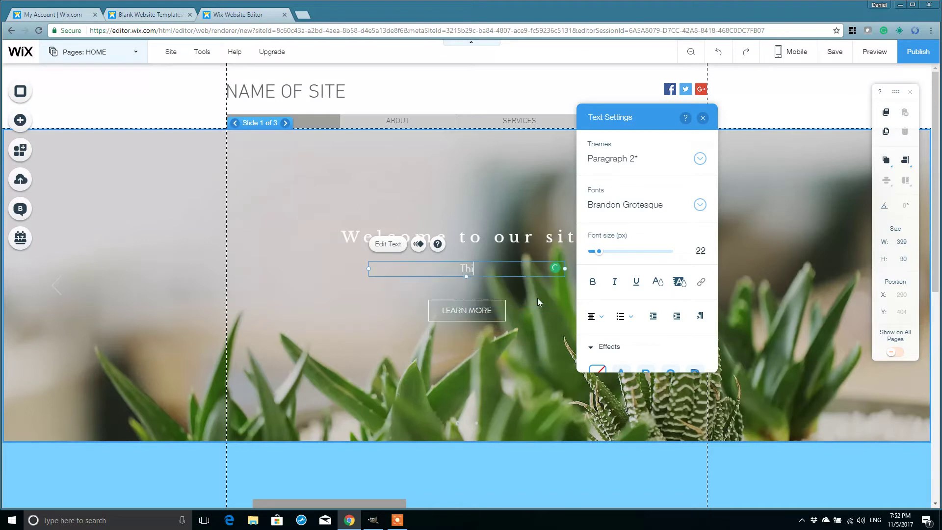
type("s is where it all beg")
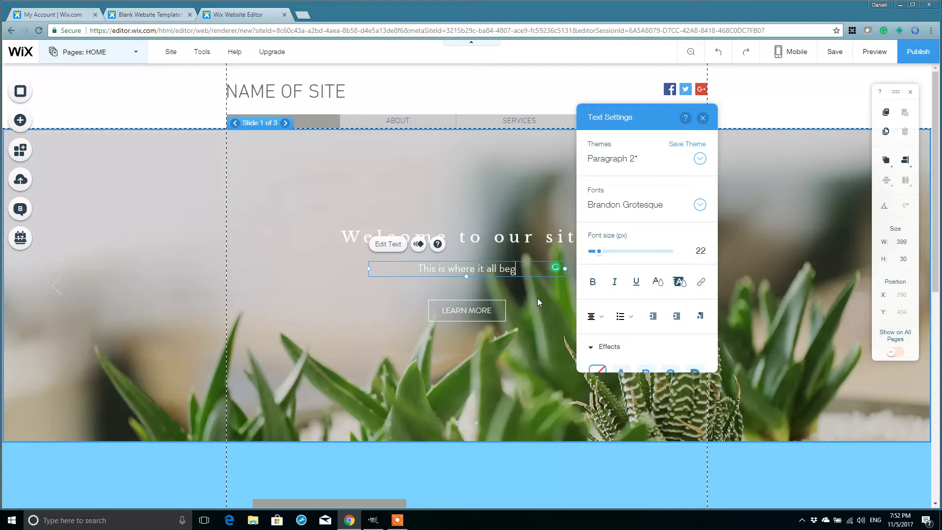
type("ins...")
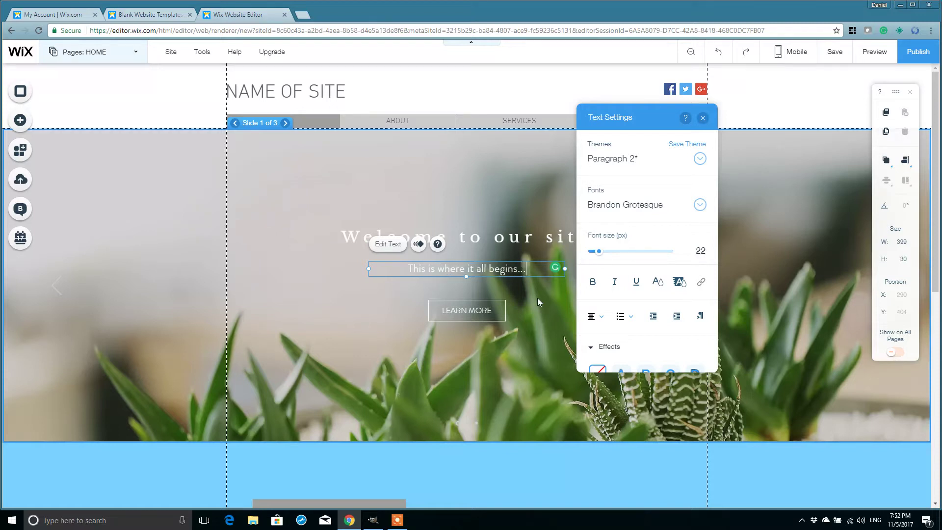
left_click(290, 338)
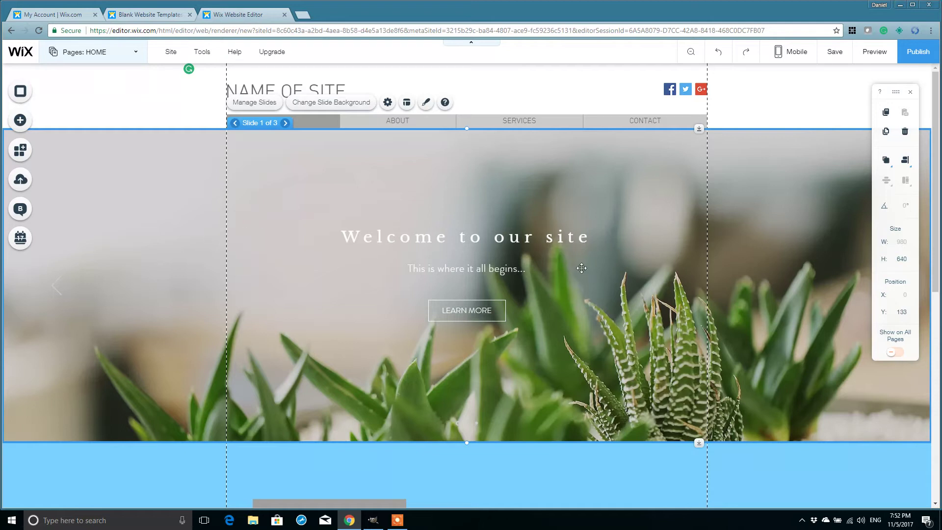
- Set the 'Welcome to our site' headline font to Monoton at size 43
double_click(485, 237)
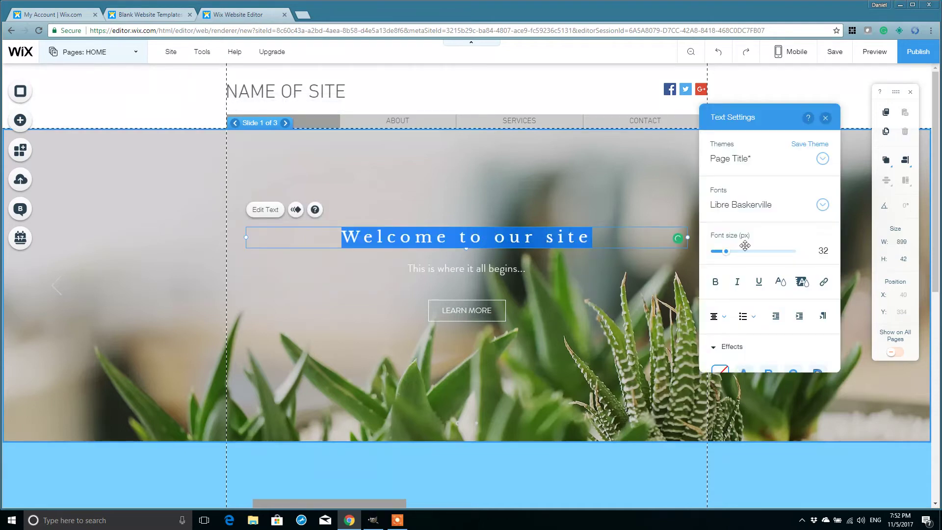
left_click(801, 205)
scroll(768, 344, "down", 5)
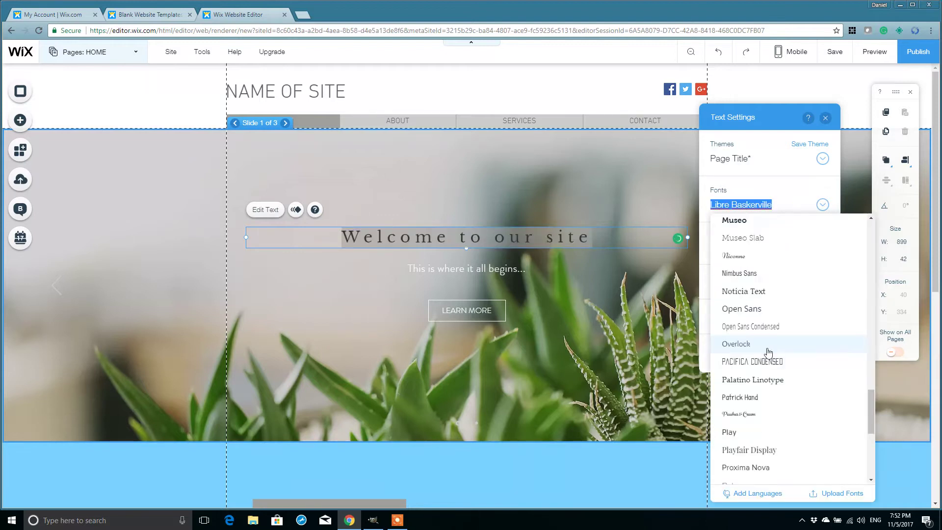
scroll(757, 272, "up", 3)
left_click(754, 268)
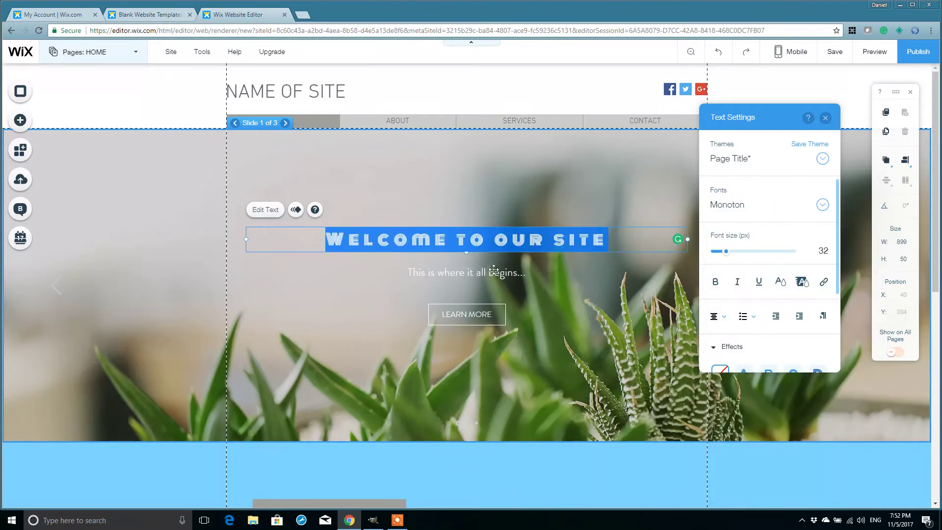
left_click_drag(726, 251, 738, 254)
left_click(588, 314)
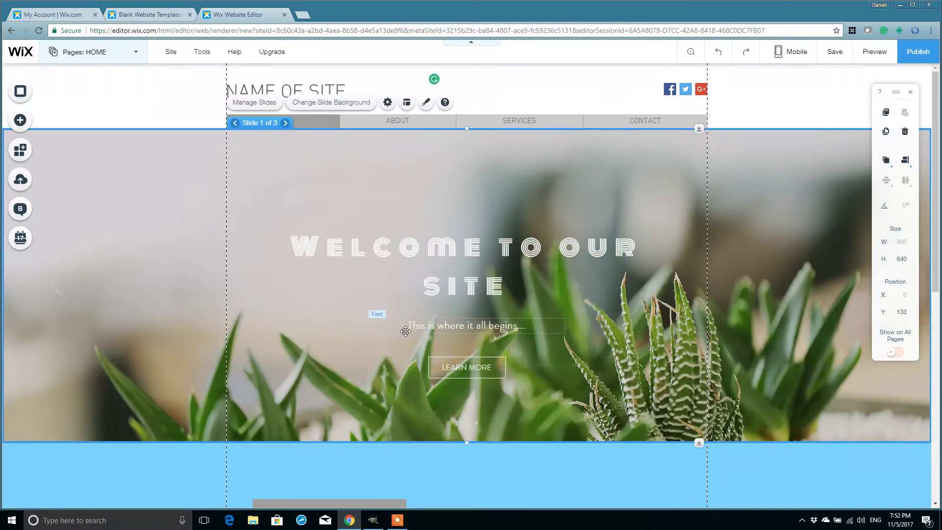
- Duplicate Slide 1 twice in the slideshow's slide list
left_click(285, 123)
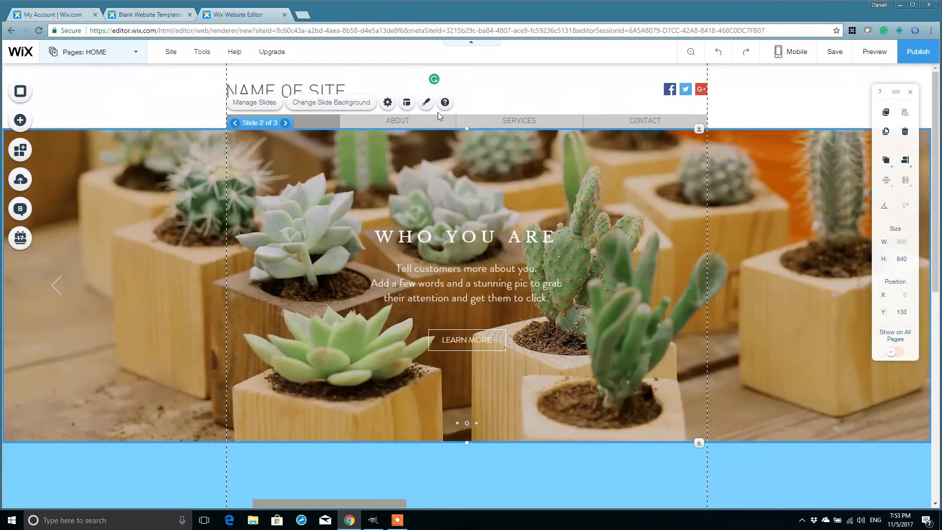
left_click(234, 124)
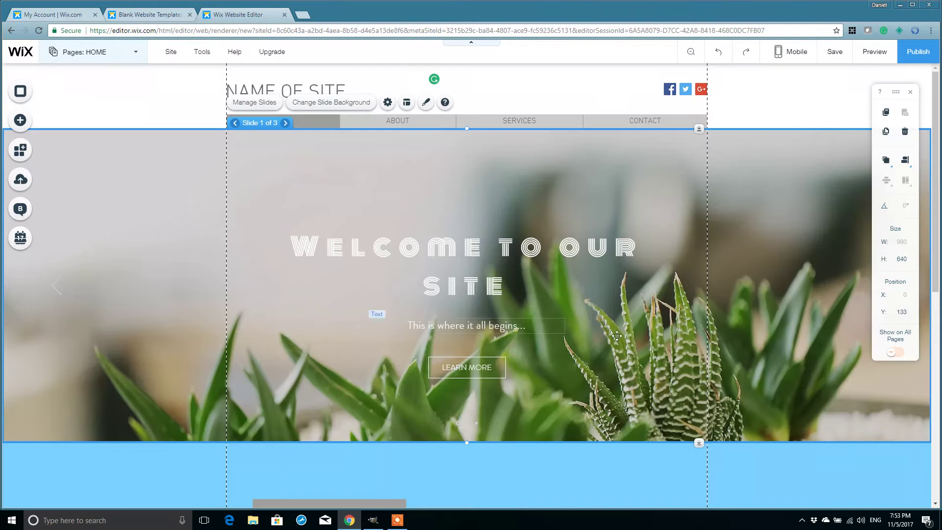
left_click(253, 102)
left_click(145, 161)
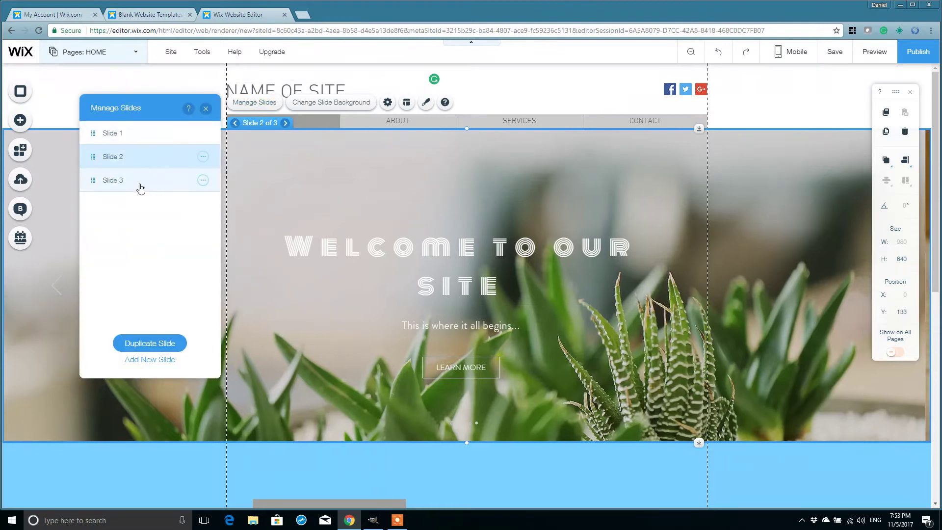
left_click(129, 140)
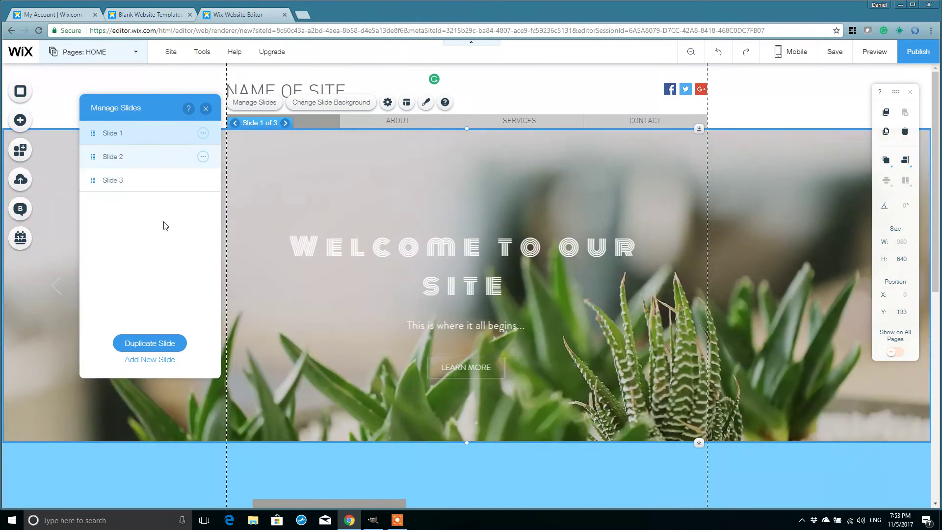
left_click(153, 343)
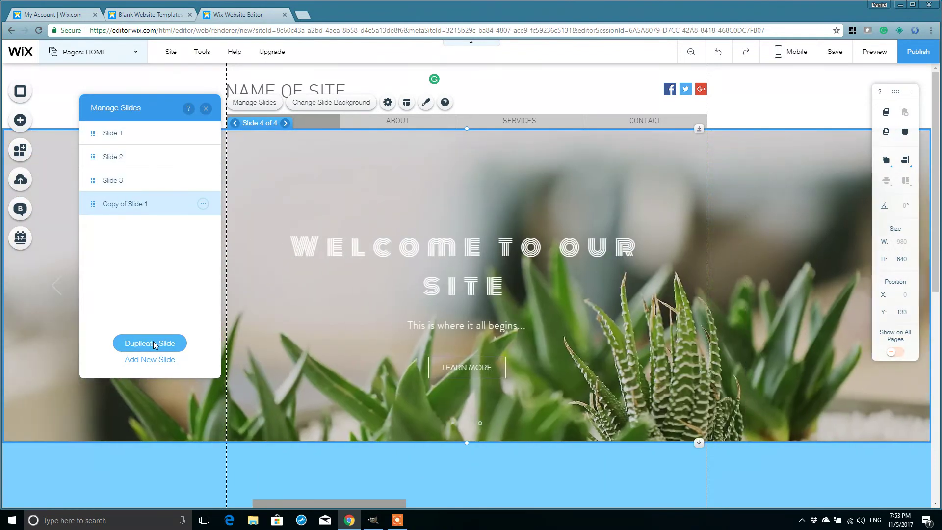
left_click(152, 343)
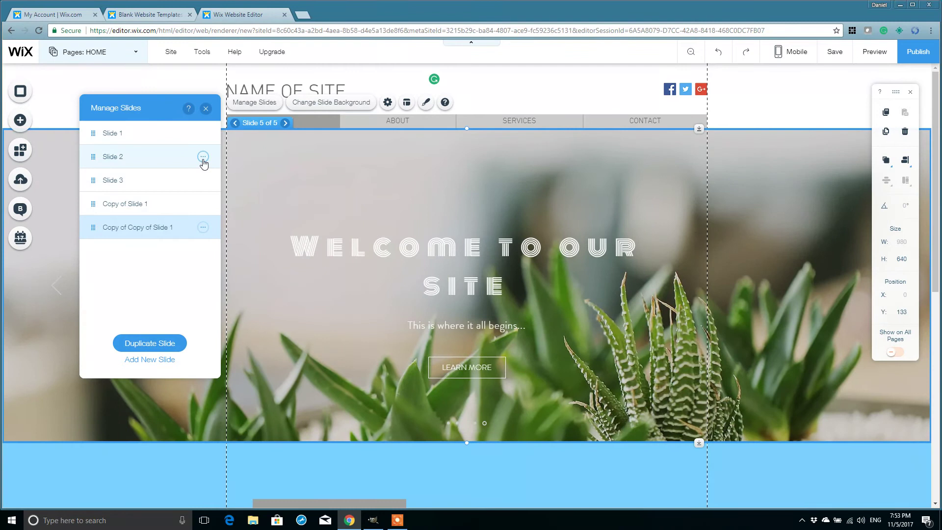
- Delete the original Slide 2 and Slide 3, keeping Slide 1 and its two copies
left_click(203, 157)
left_click(243, 185)
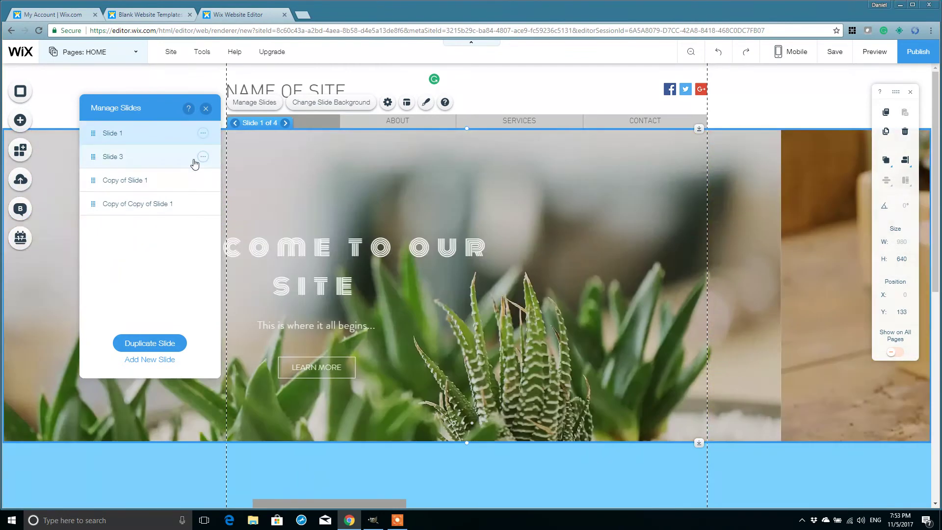
left_click(202, 157)
left_click(225, 186)
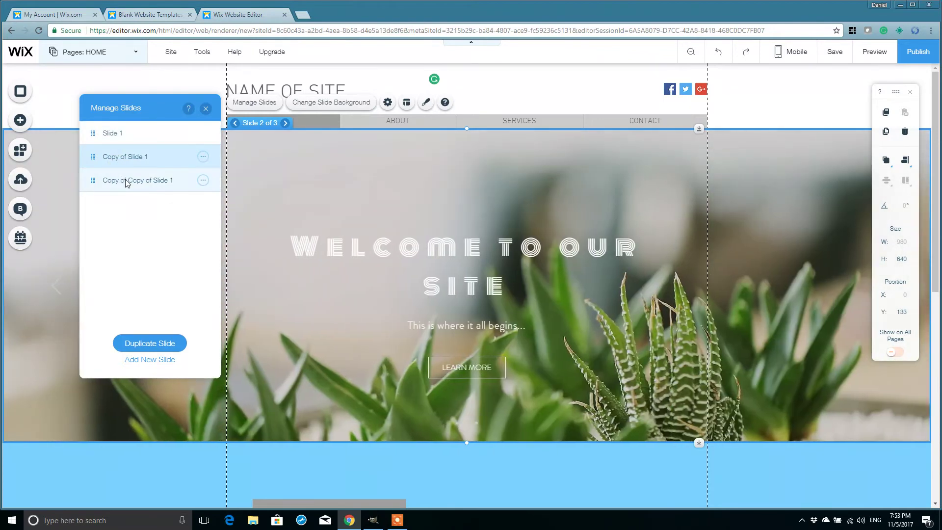
left_click(125, 182)
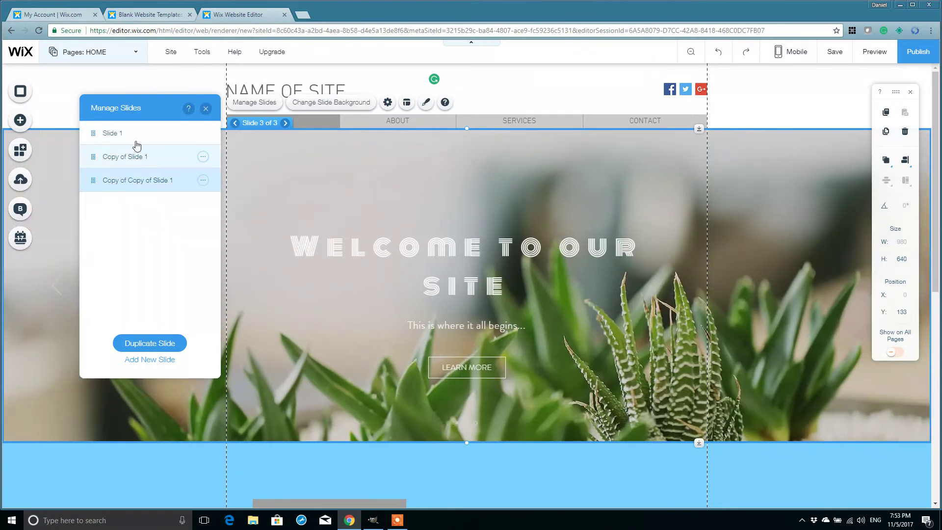
left_click(102, 157)
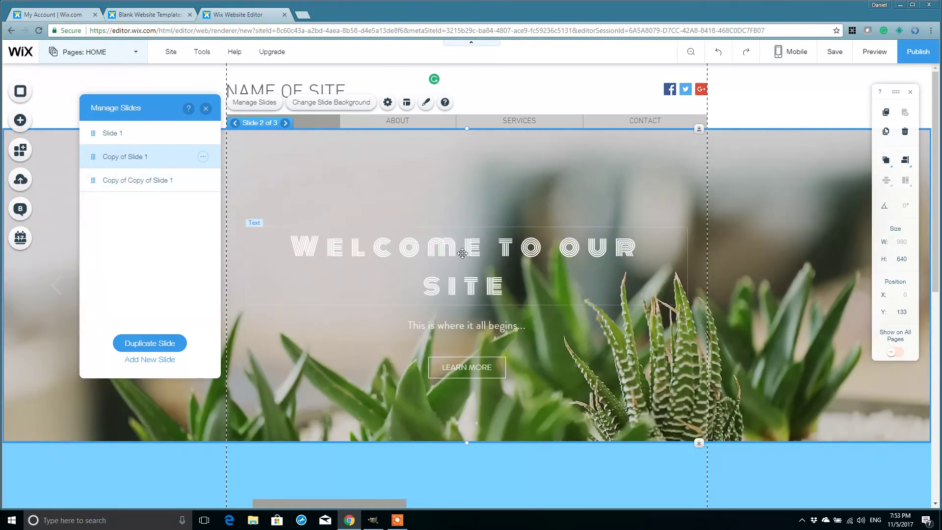
- Retitle slide 2 'Hello again...' and move its subtitle and LEARN MORE button up beneath it
left_click(469, 277)
left_click(471, 269)
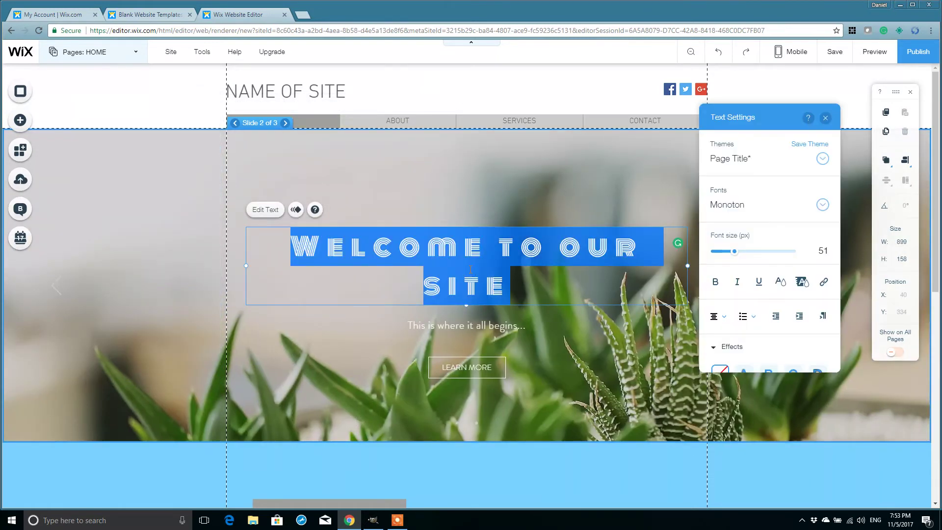
type("Hello a")
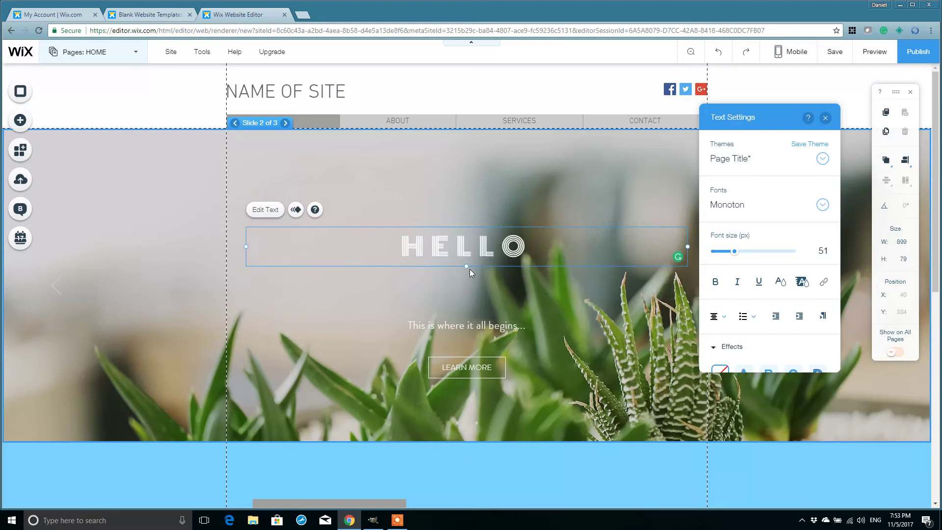
type("gain...")
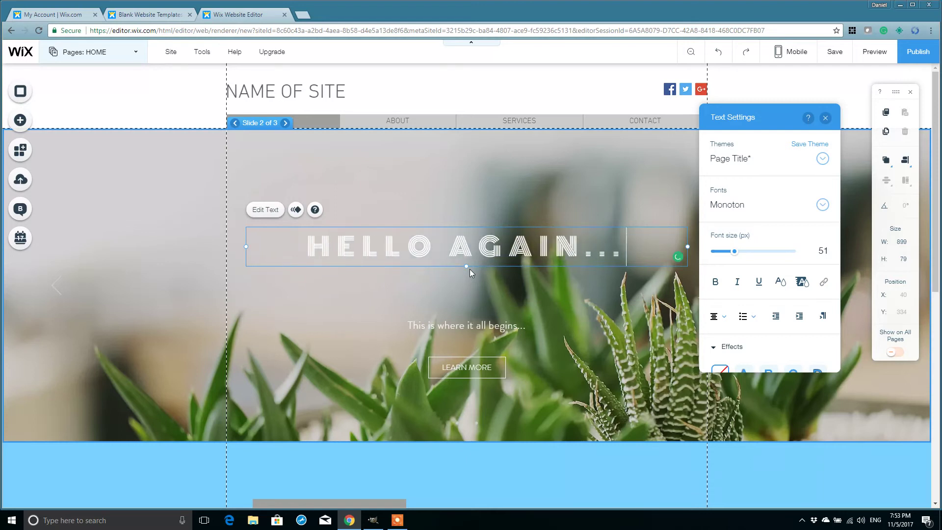
left_click(478, 321)
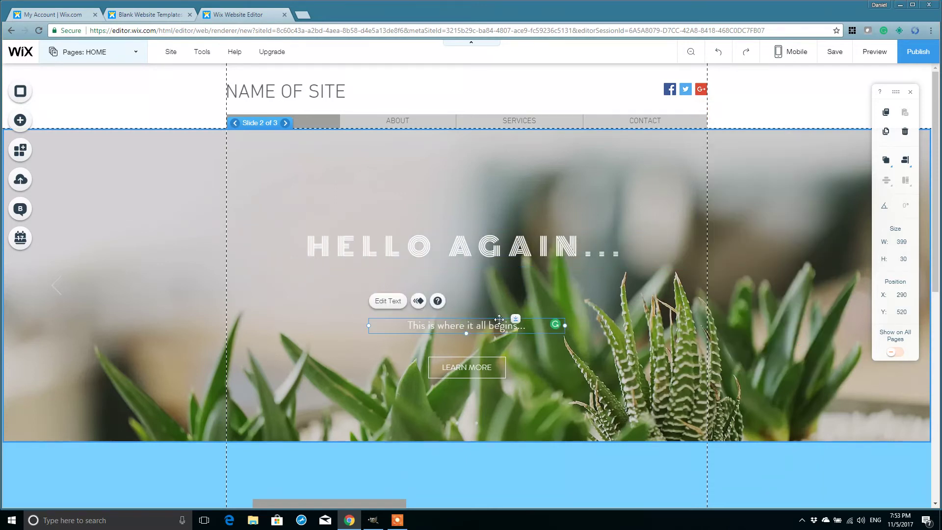
left_click_drag(481, 315, 481, 279)
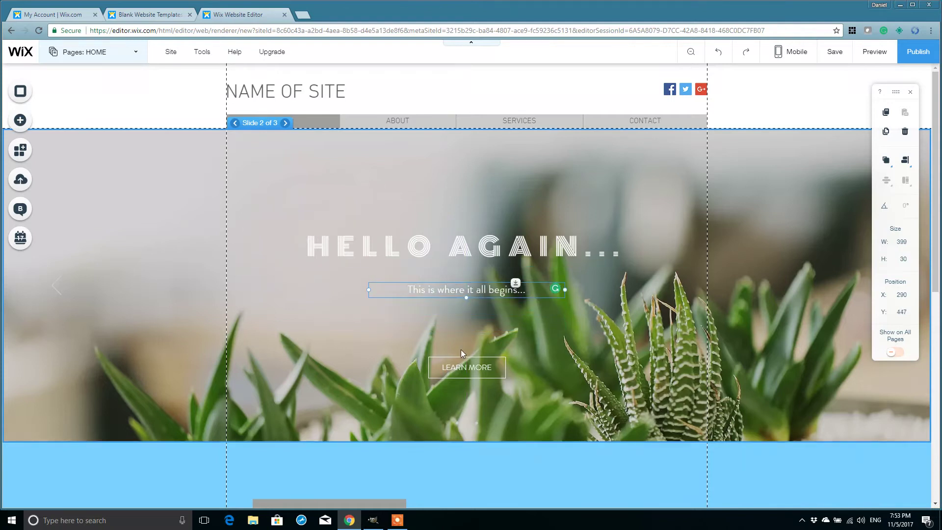
left_click_drag(468, 365, 469, 323)
left_click(579, 375)
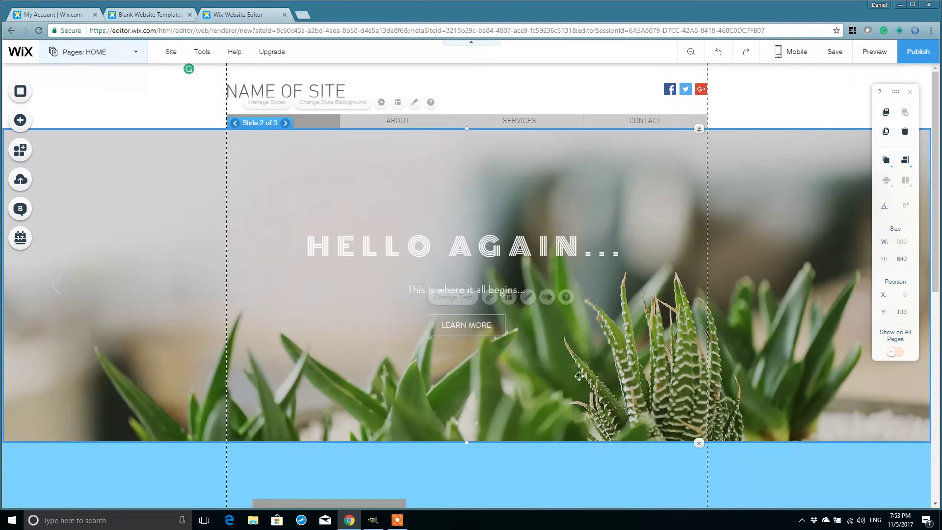
- Retitle slide 3 'GOOD BYE' and move its subtitle and LEARN MORE button up beneath it
left_click(284, 124)
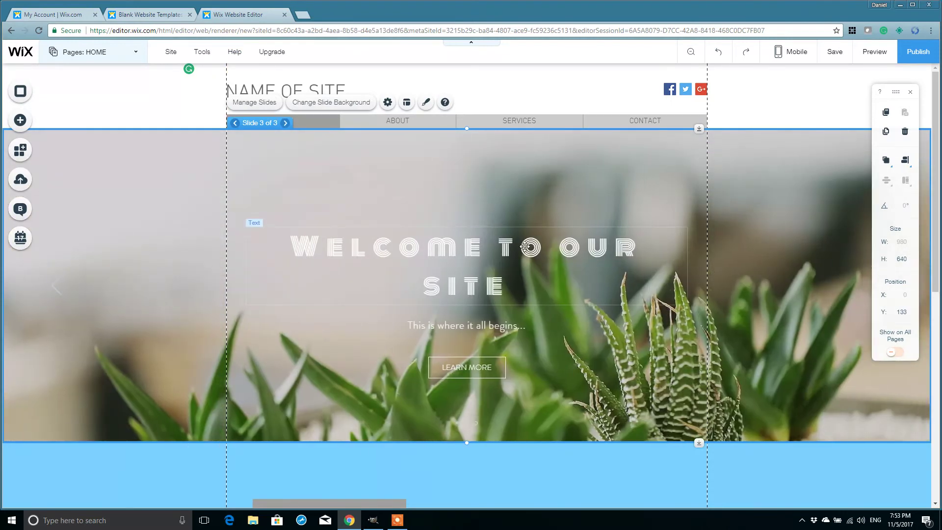
double_click(525, 247)
type("GOOD ")
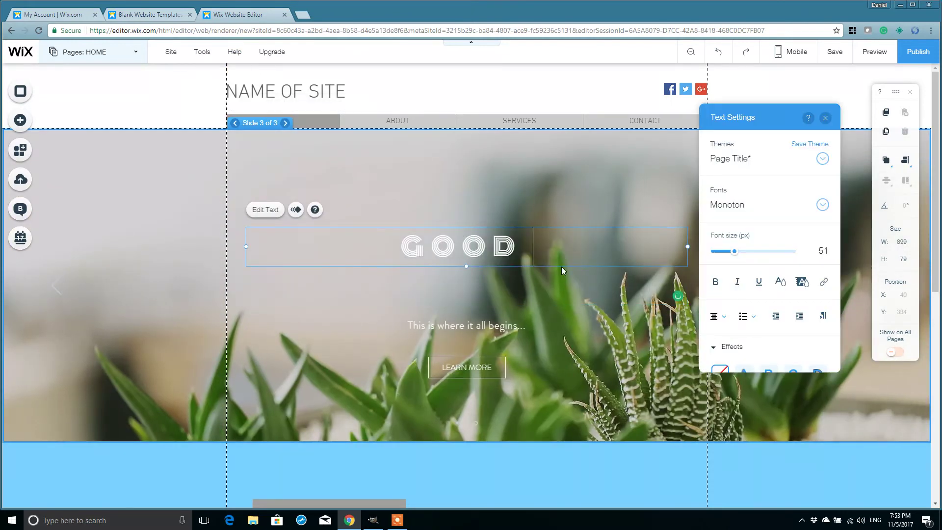
type("BYE")
left_click(466, 330)
left_click_drag(466, 330, 461, 294)
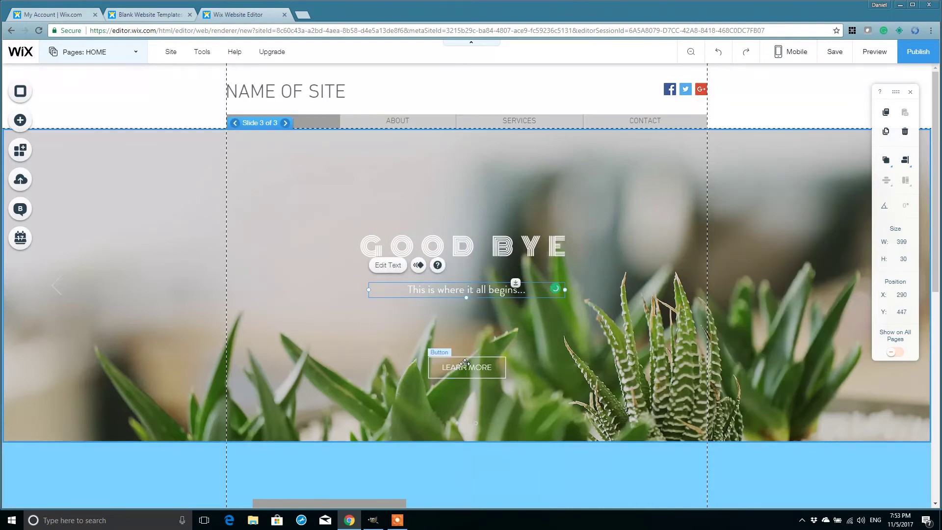
left_click_drag(462, 357, 461, 316)
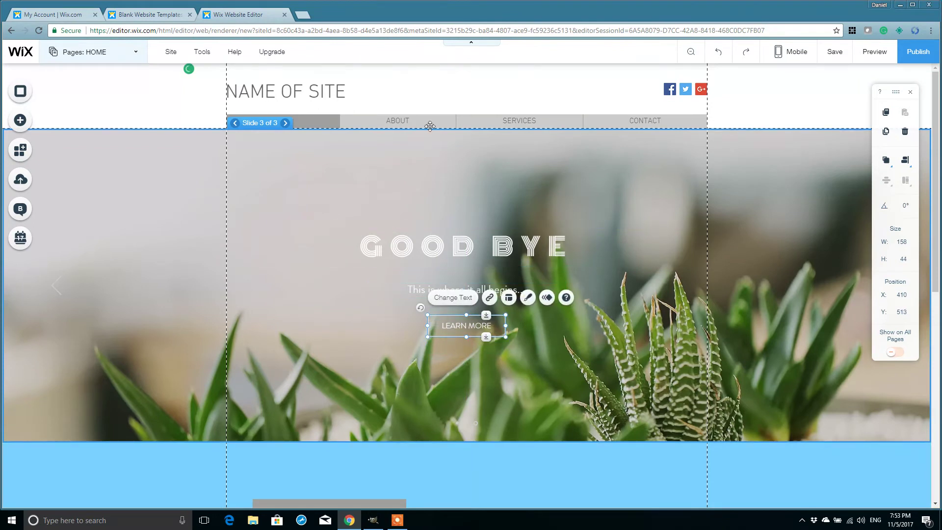
left_click(236, 123)
- Switch the slideshow's transition effect from Horizontal to Cross Fade in Slideshow Settings
left_click(236, 123)
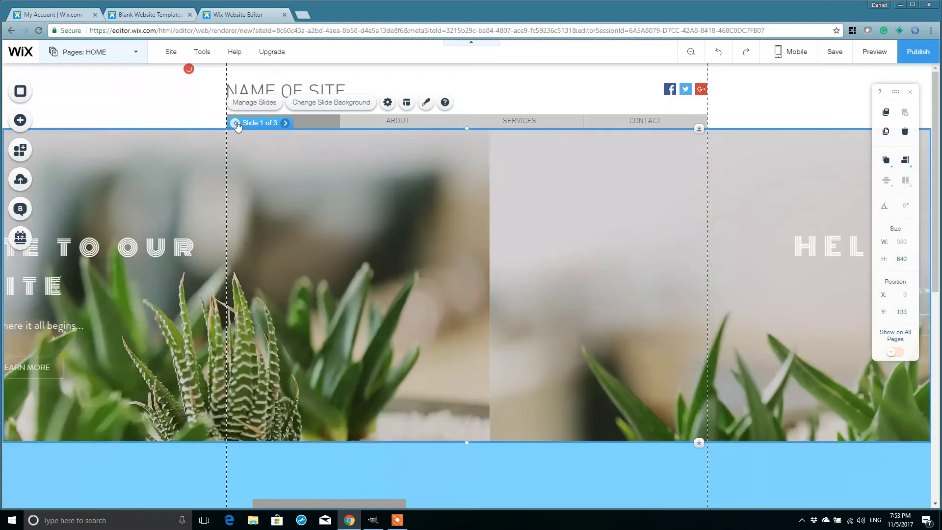
left_click(388, 102)
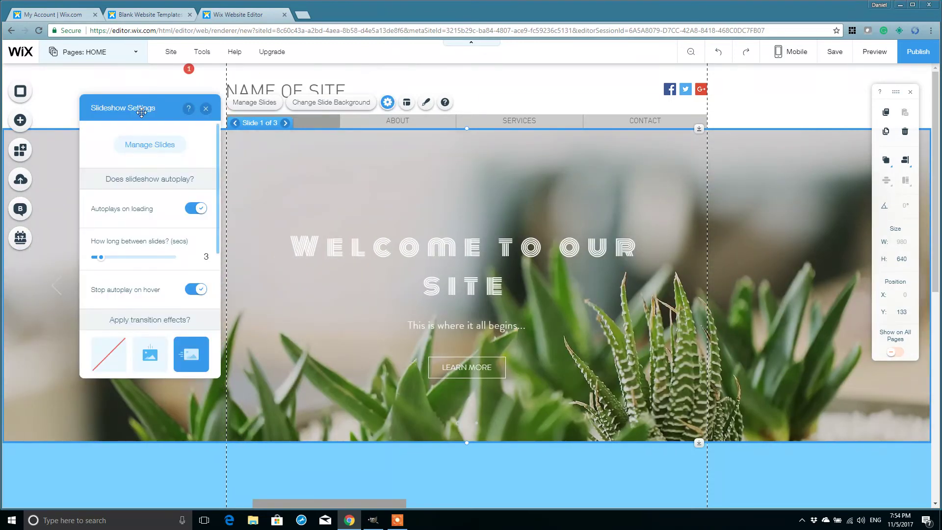
left_click_drag(142, 108, 726, 147)
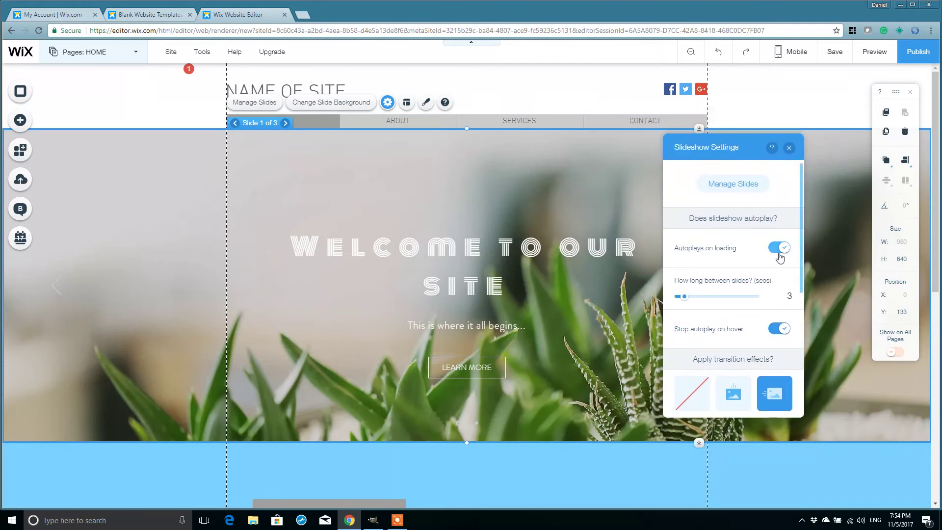
scroll(751, 301, "down", 1)
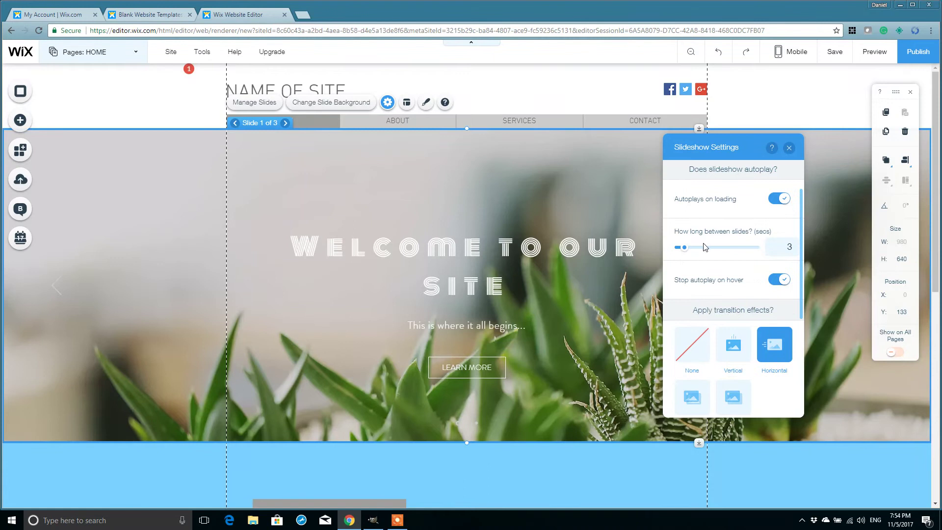
scroll(707, 253, "down", 2)
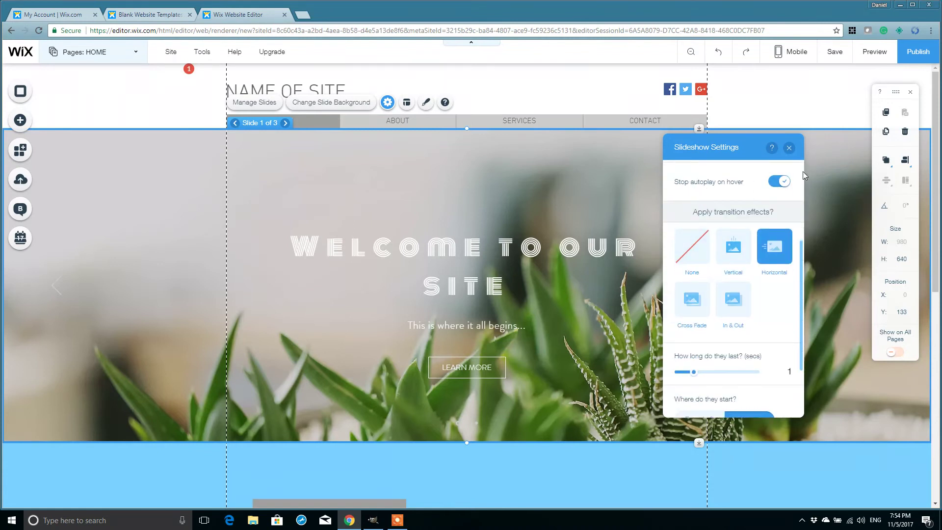
left_click(784, 182)
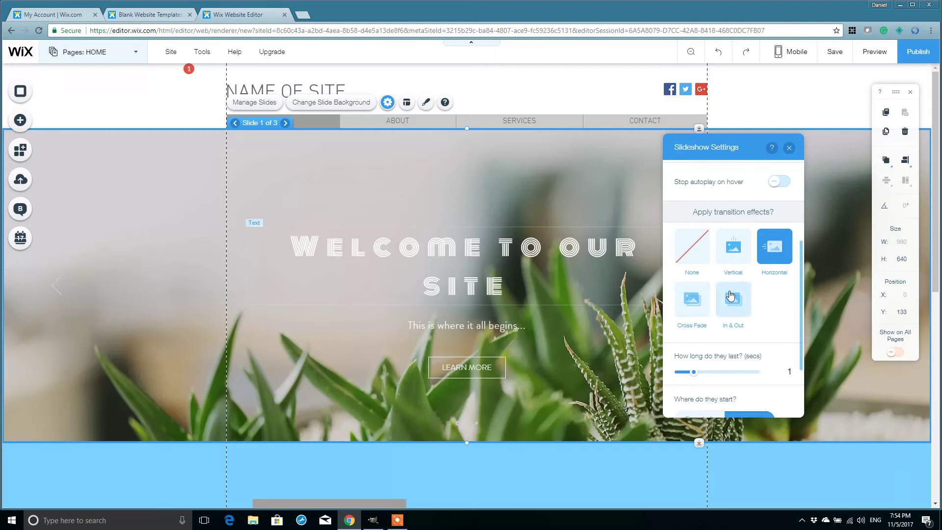
left_click(776, 184)
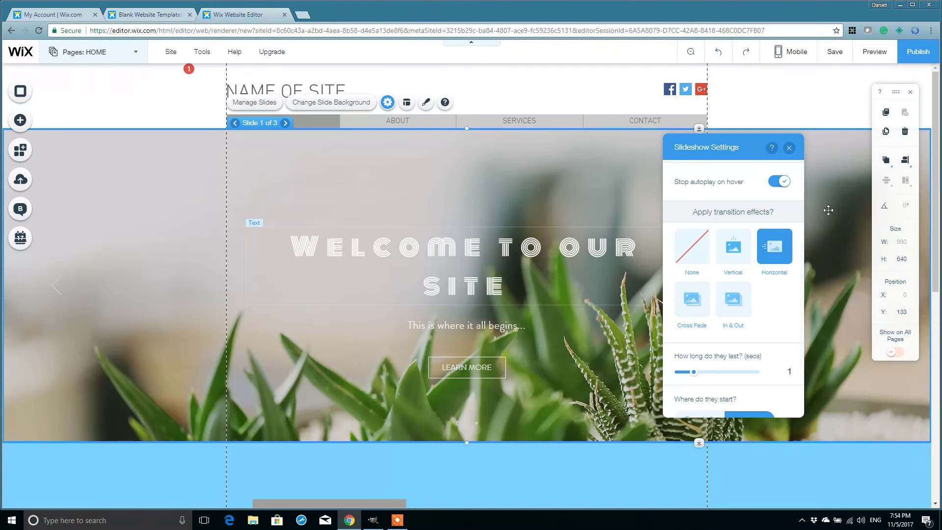
left_click(692, 299)
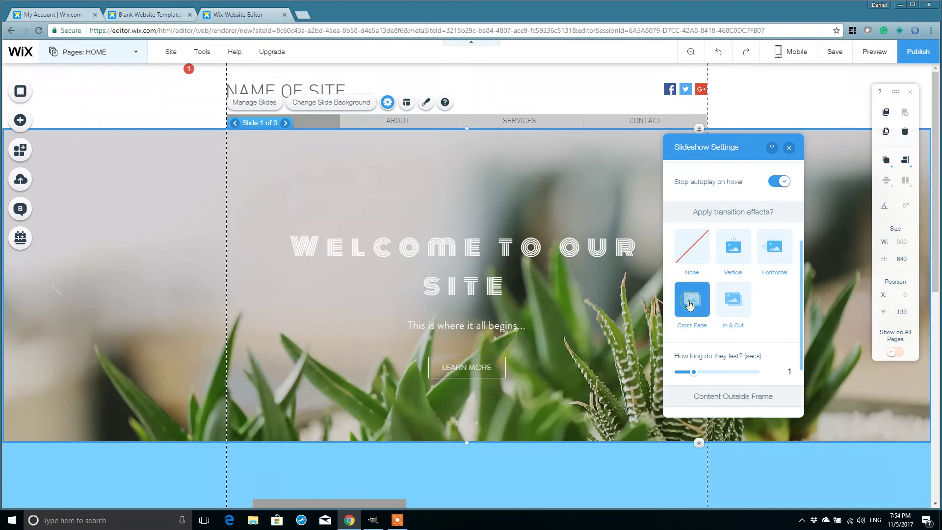
left_click(789, 148)
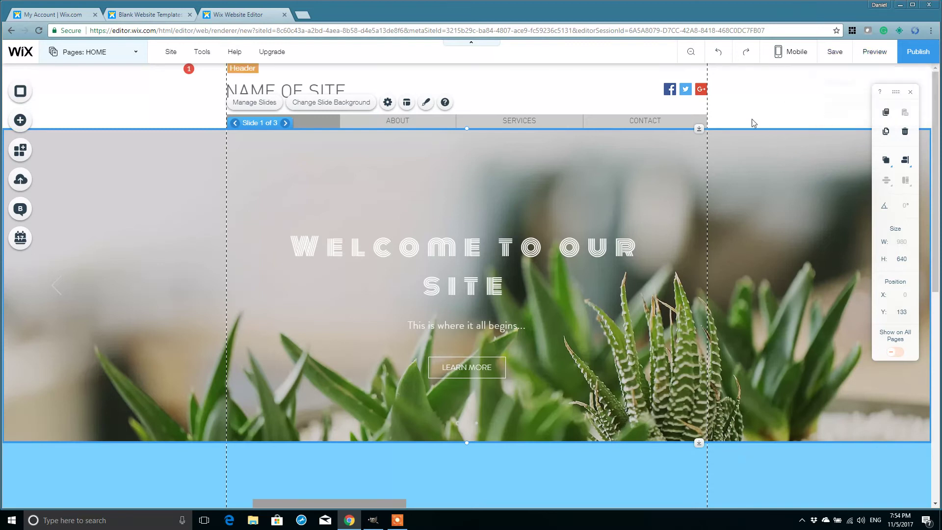
- Preview the site to watch the welcome slideshow play
left_click(875, 52)
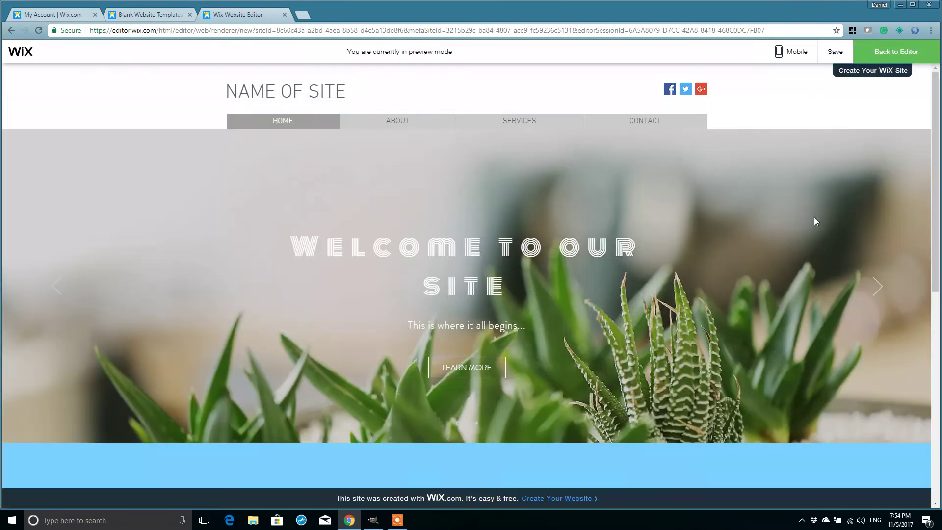